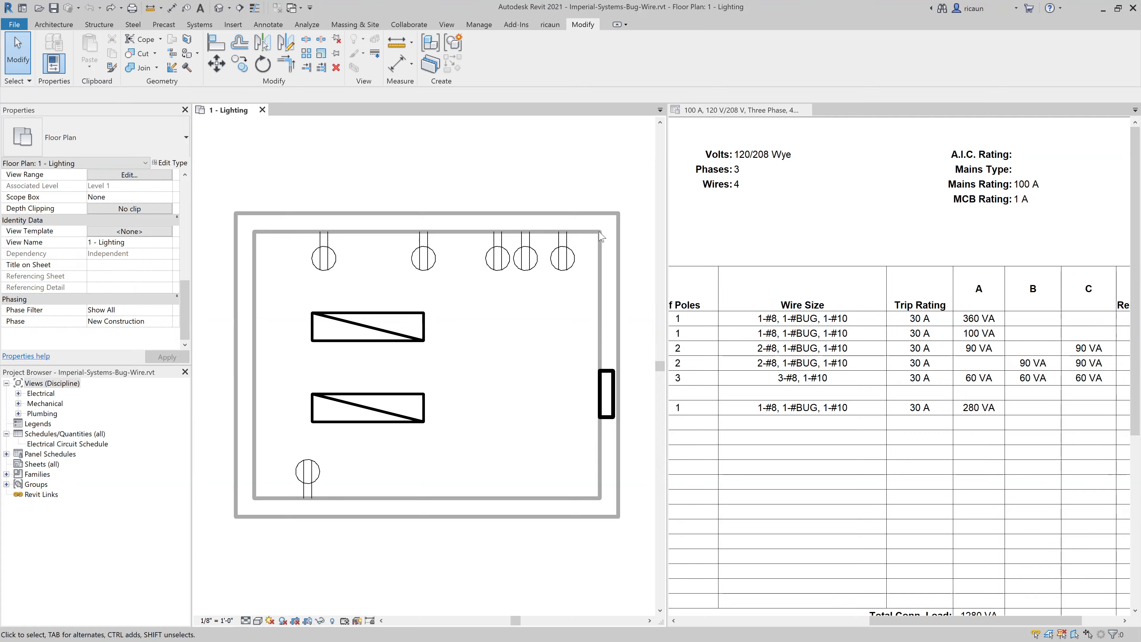
# Step: Examine the wire size, number of poles and phase loads of the two-pole circuits in the panel schedule
pyautogui.moveTo(445, 301); pyautogui.dragTo(442, 307, button='middle')
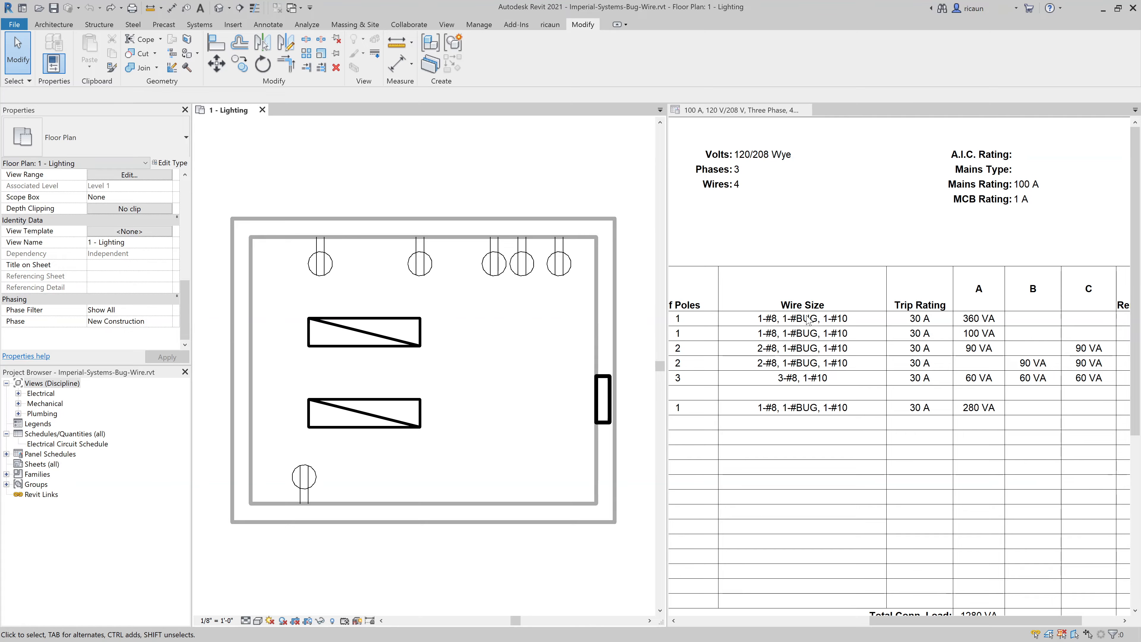
pyautogui.moveTo(807, 317); pyautogui.dragTo(807, 361)
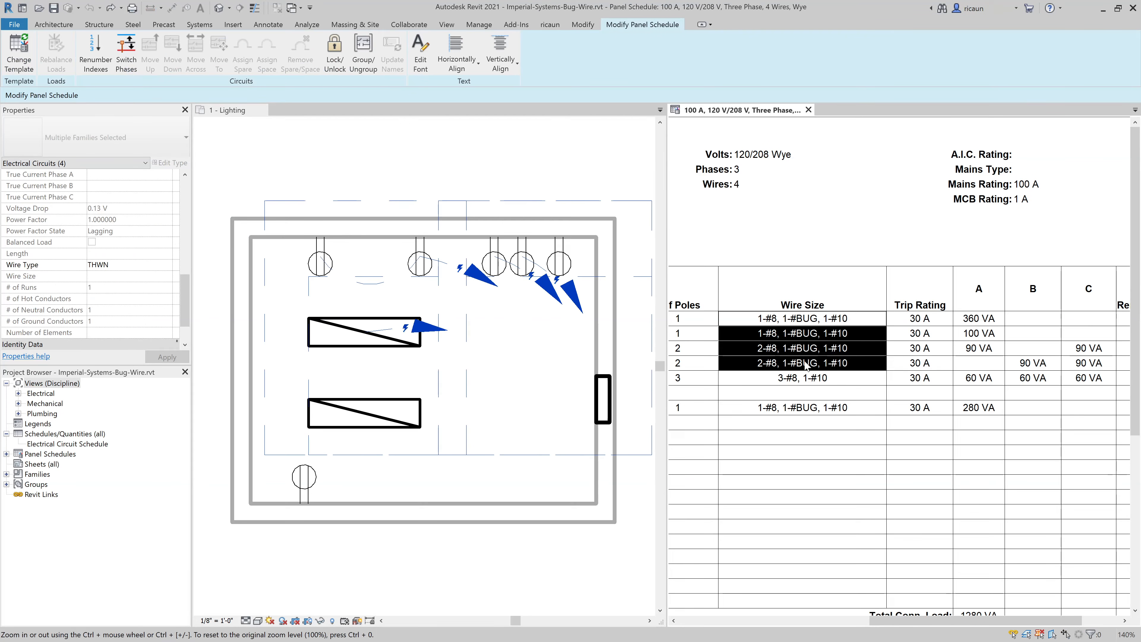
pyautogui.click(567, 403)
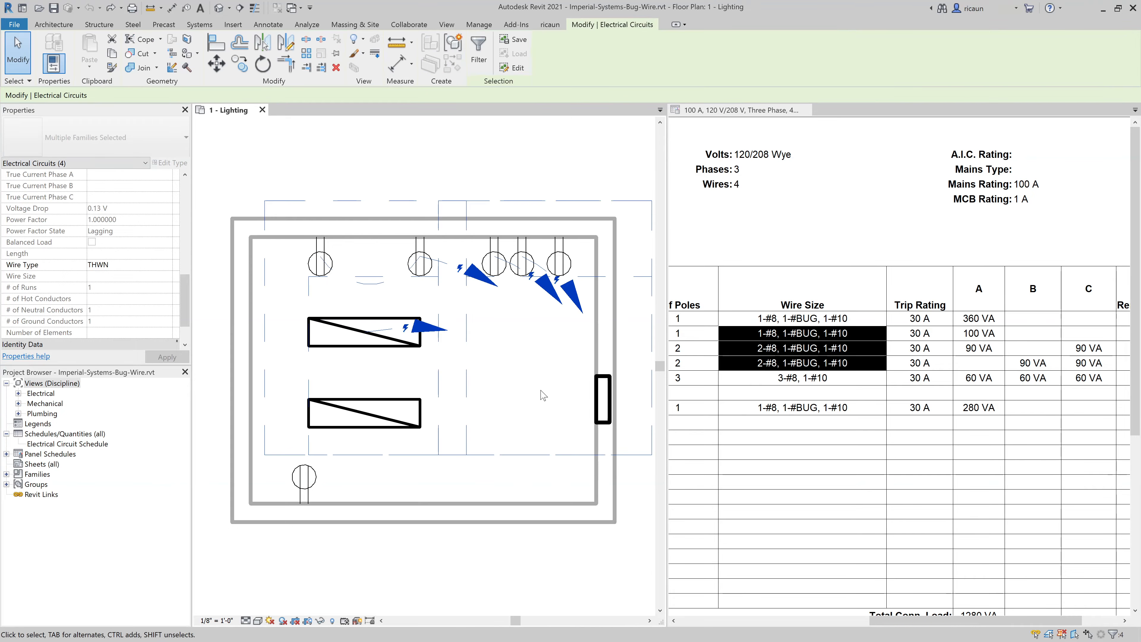
pyautogui.click(544, 396)
pyautogui.click(879, 353)
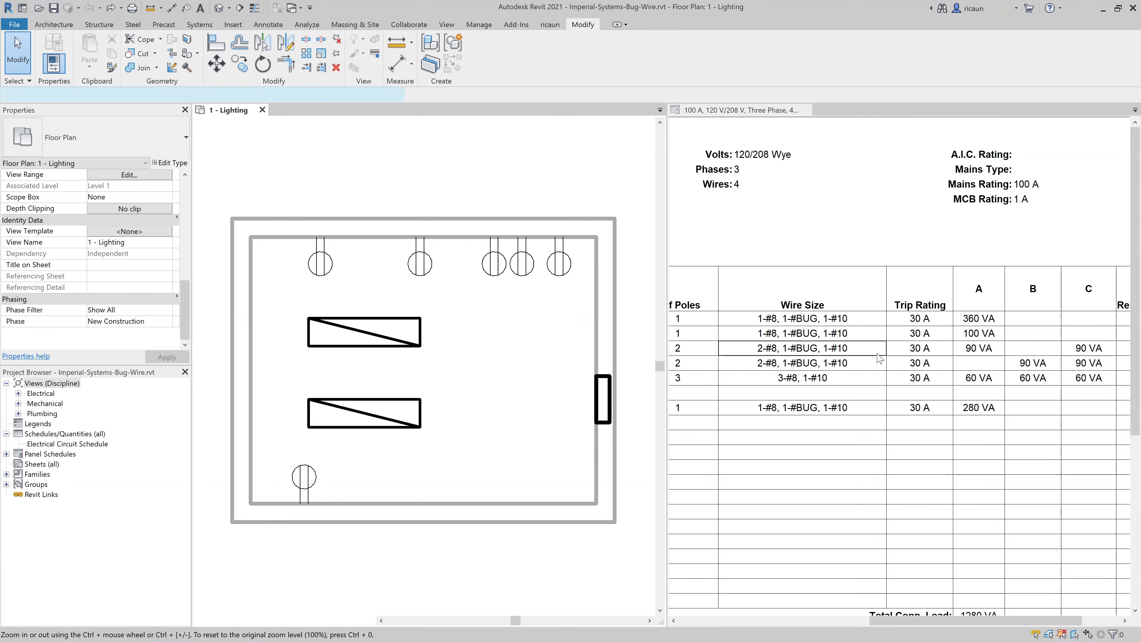
pyautogui.moveTo(680, 353); pyautogui.dragTo(714, 353)
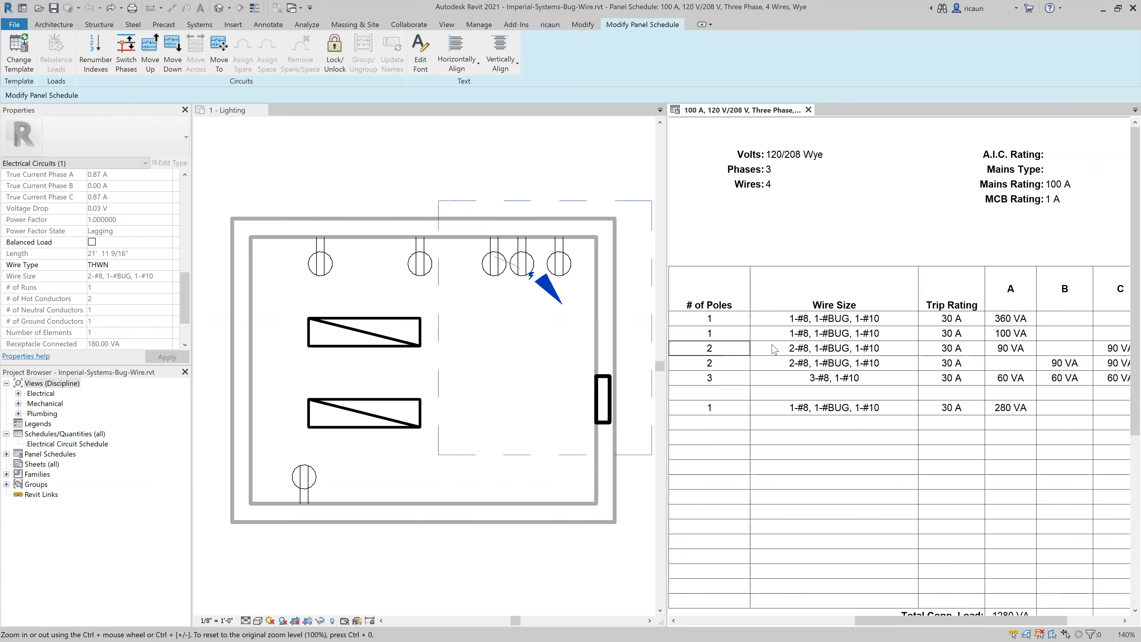
pyautogui.click(874, 356)
pyautogui.moveTo(874, 355); pyautogui.dragTo(997, 353)
pyautogui.click(915, 360)
pyautogui.press('Up')
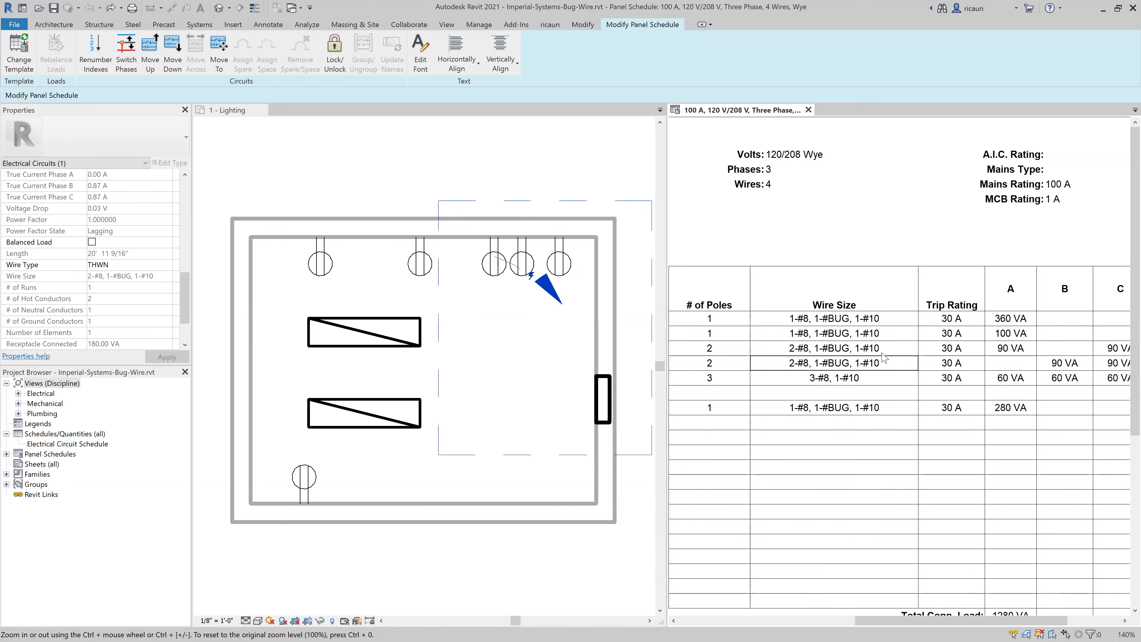
pyautogui.moveTo(955, 623); pyautogui.dragTo(977, 624)
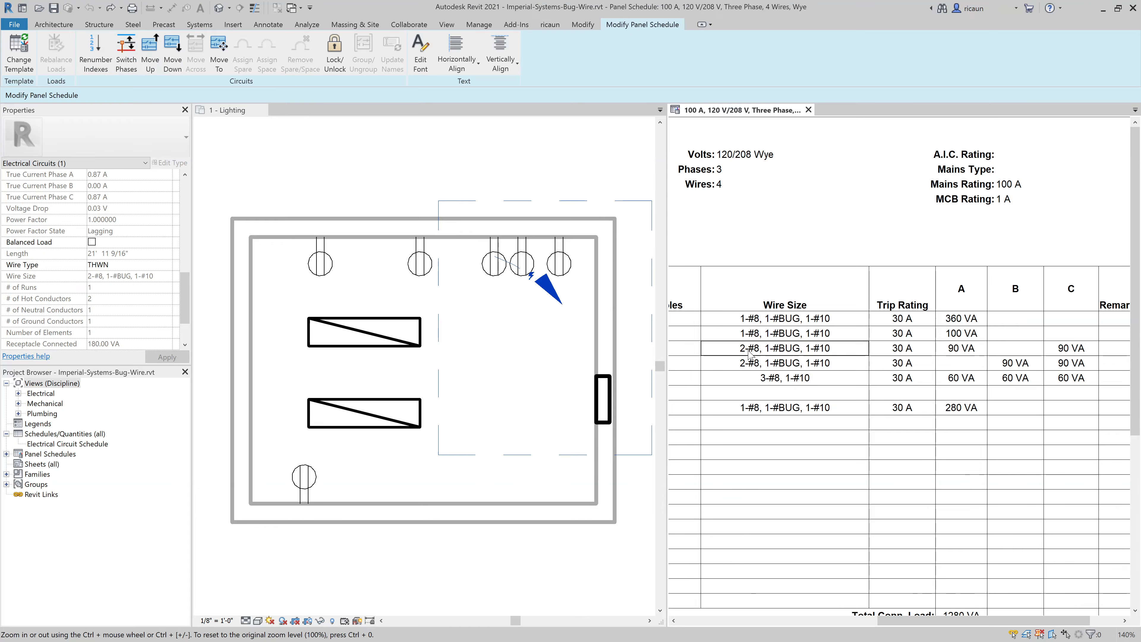
# Step: Toggle Balanced Load on the first two-pole circuit and switch its phases until the loads sit on B and C
pyautogui.click(91, 242)
pyautogui.click(126, 53)
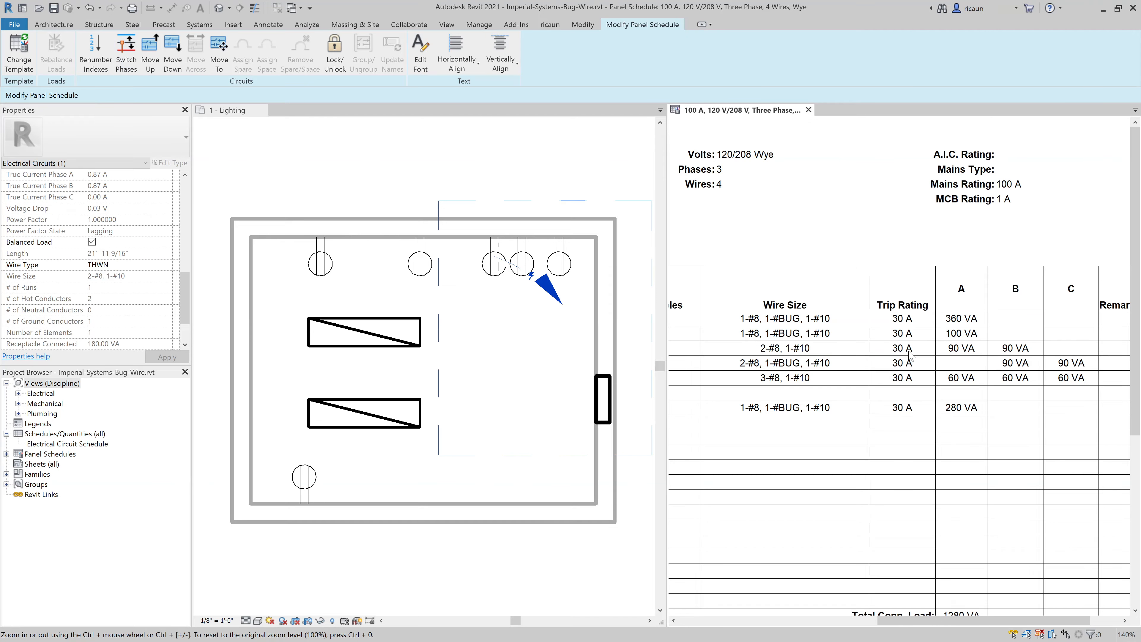
pyautogui.moveTo(908, 352); pyautogui.dragTo(1038, 350)
pyautogui.click(1038, 350)
pyautogui.click(127, 53)
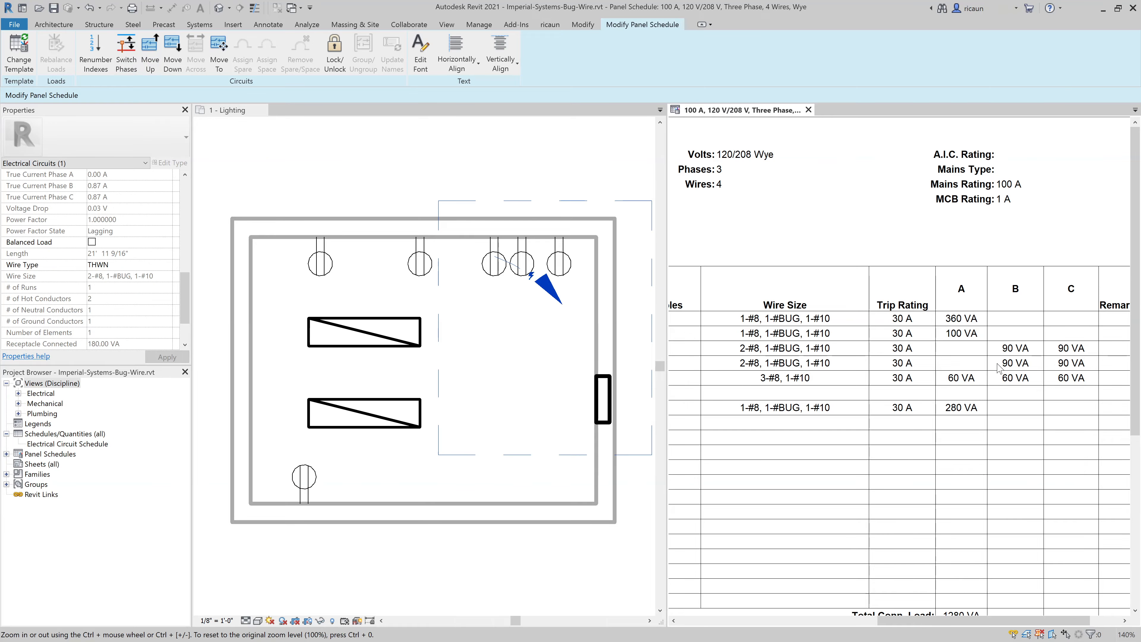
# Step: Compare the phase loads and wire sizes of the panel schedule's one-, two- and three-pole circuits, and clear the selection
pyautogui.click(803, 348)
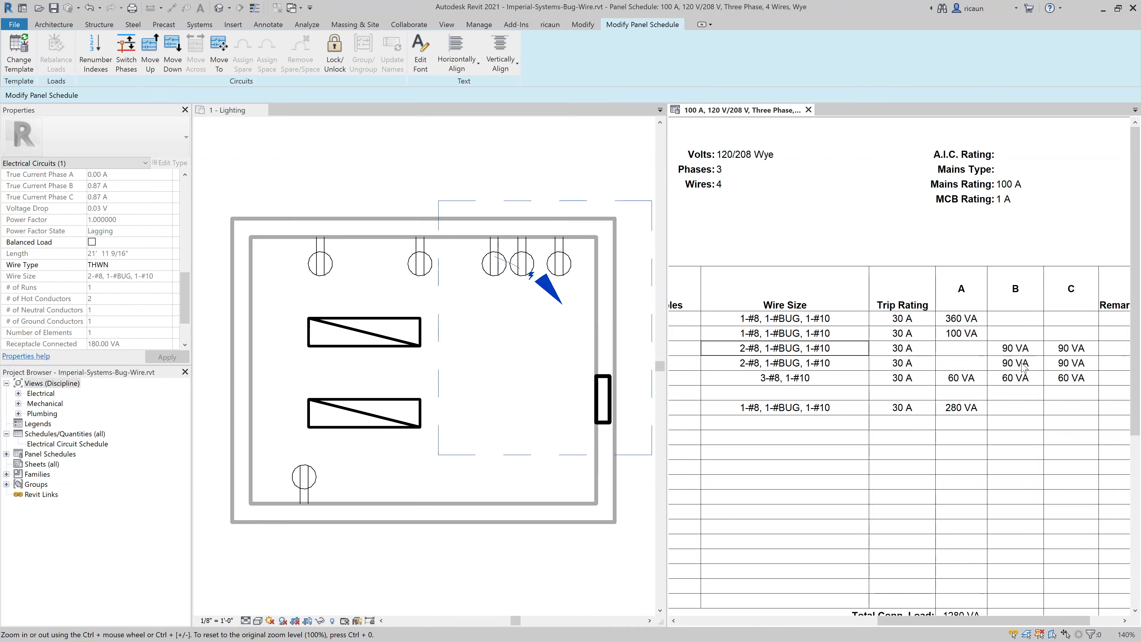
pyautogui.moveTo(1025, 348); pyautogui.dragTo(1068, 369)
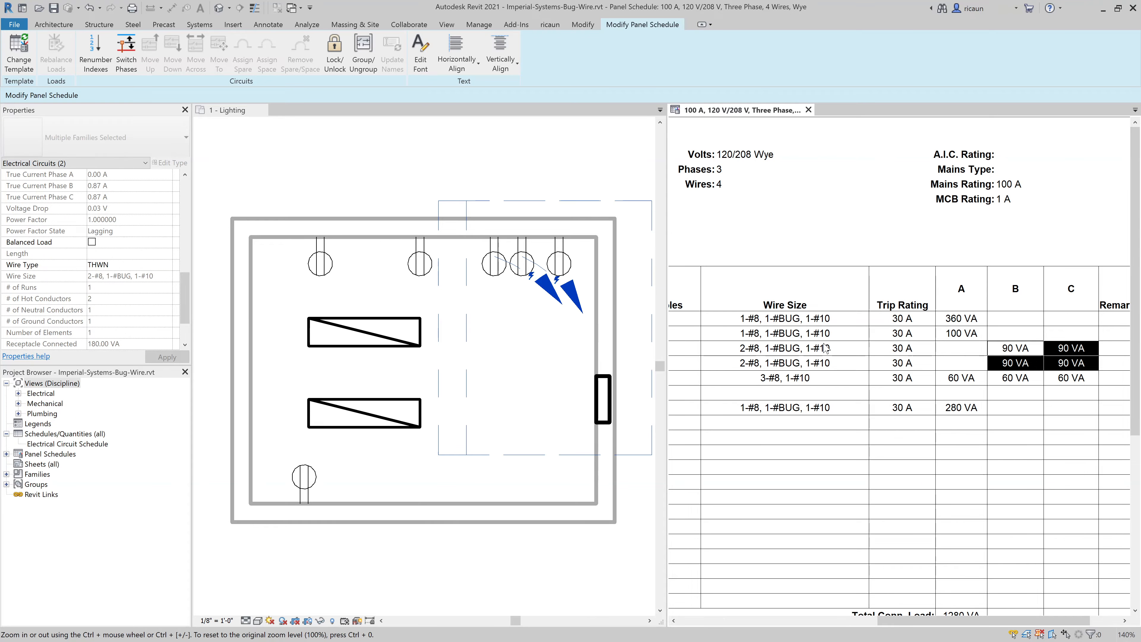
pyautogui.click(737, 349)
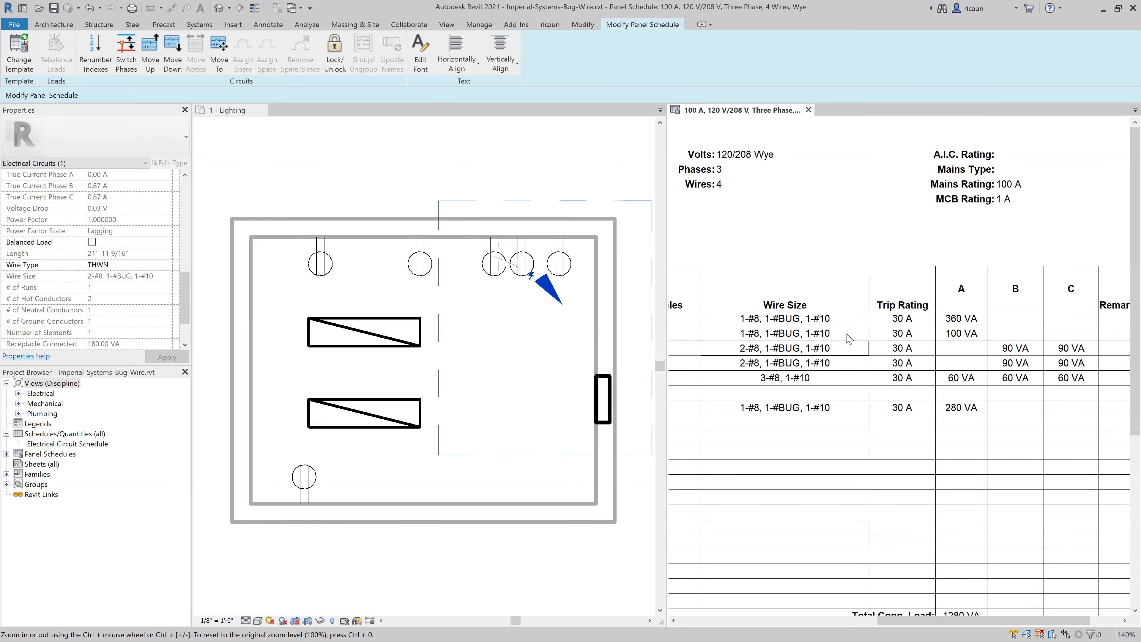
pyautogui.moveTo(796, 336); pyautogui.dragTo(796, 378)
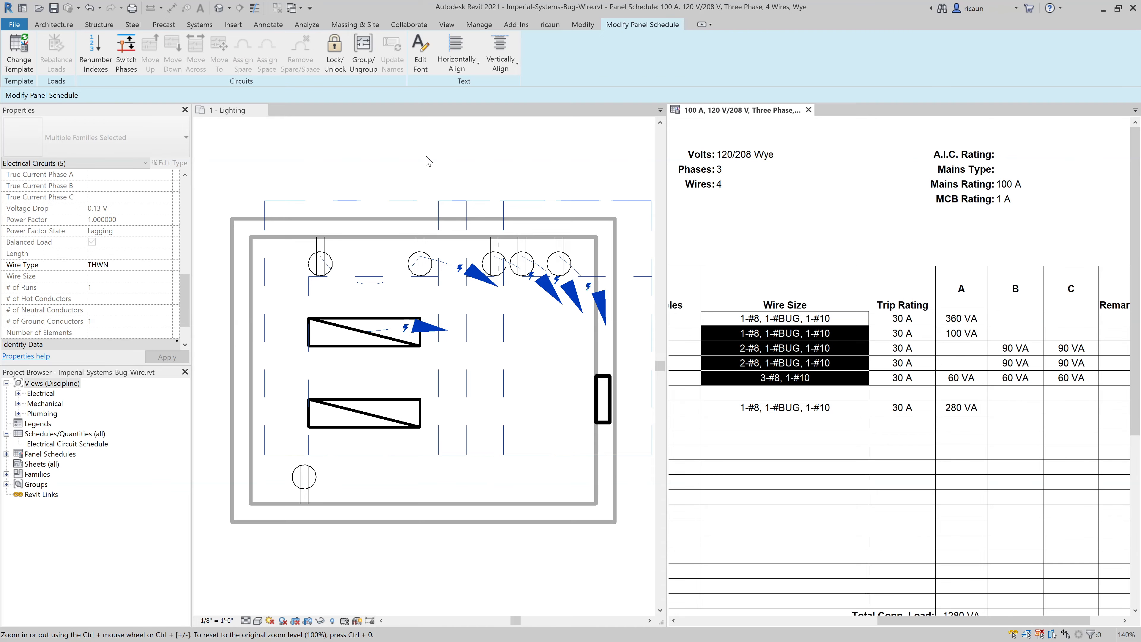
pyautogui.click(326, 142)
pyautogui.click(326, 142)
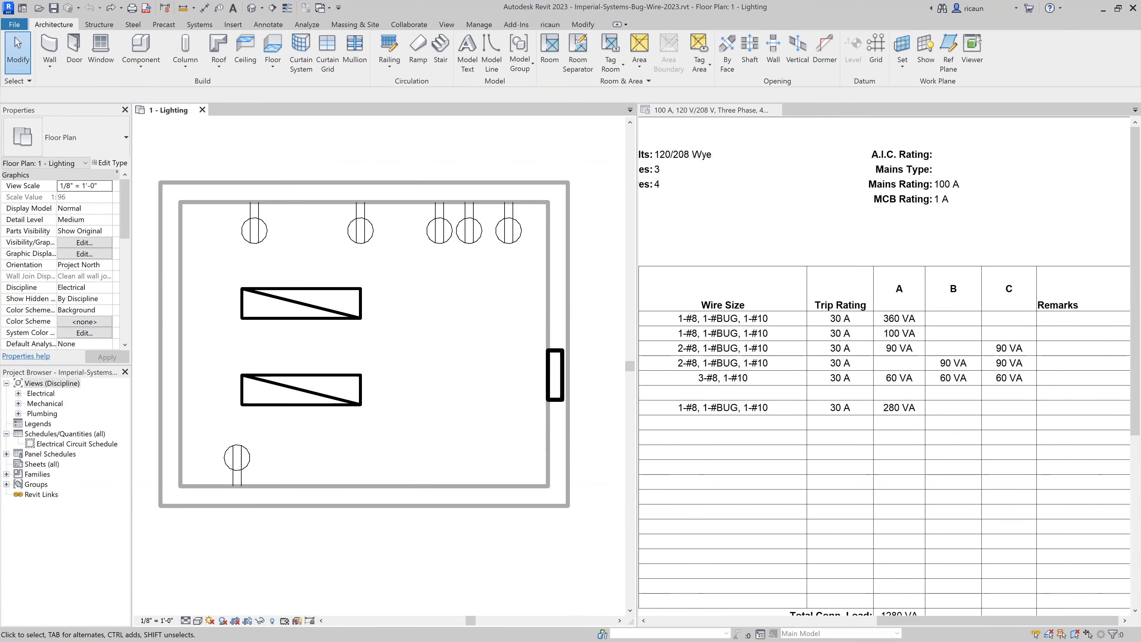
# Step: In the Revit 2023 model, inspect the electrical properties of the first two-pole circuit, loaded on phases A and C
pyautogui.moveTo(547, 295); pyautogui.dragTo(536, 349, button='middle')
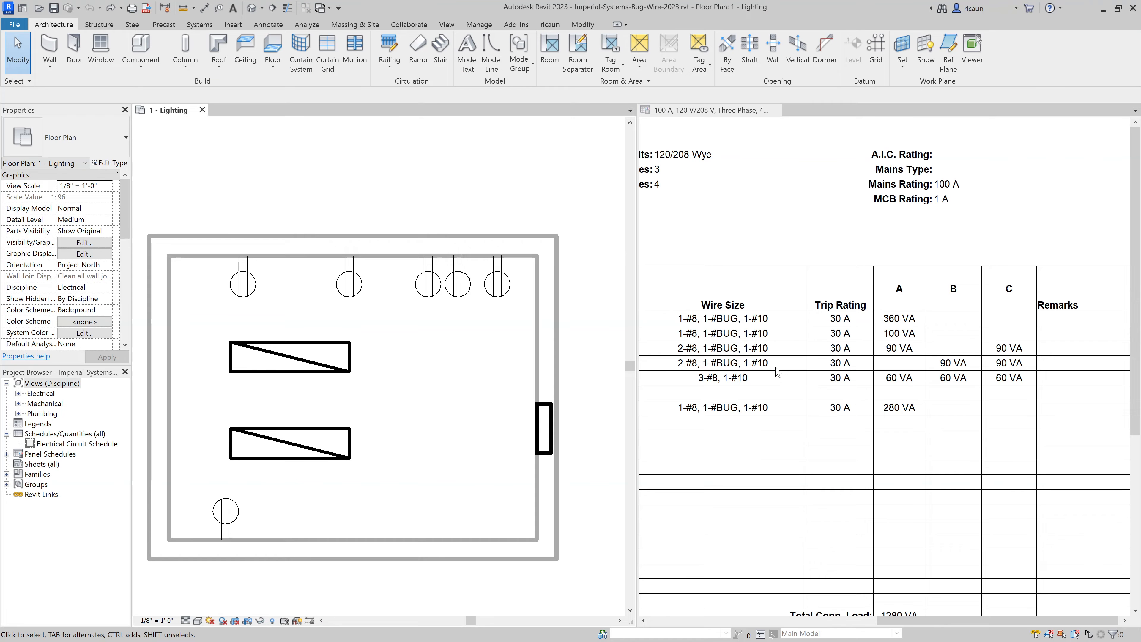
pyautogui.click(731, 352)
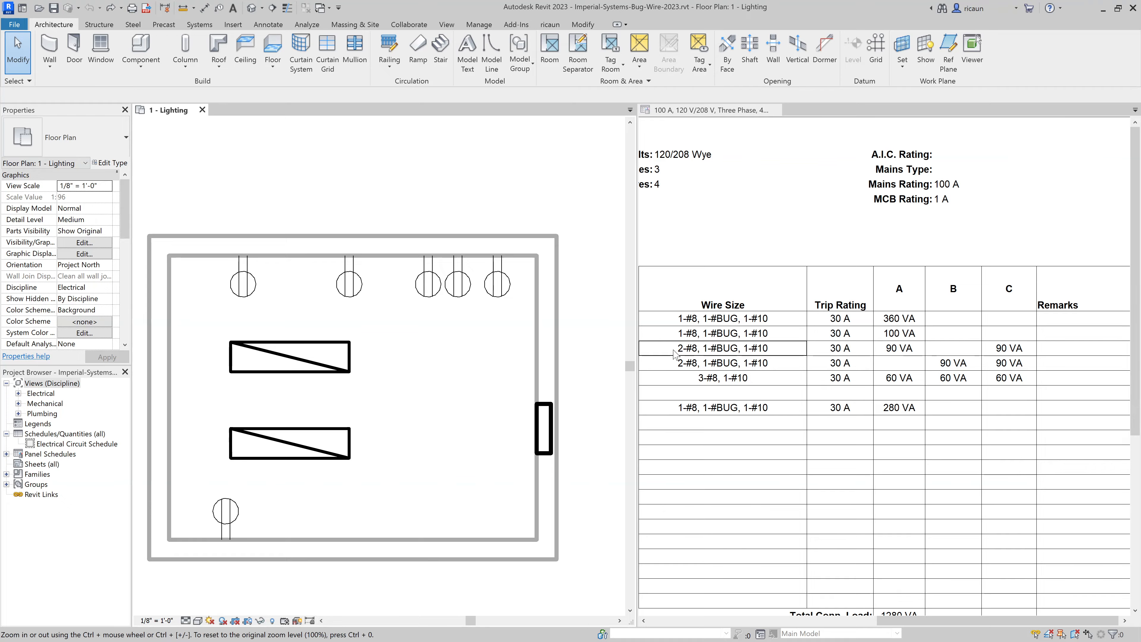
pyautogui.click(991, 350)
pyautogui.scroll(-8, 74, 301)
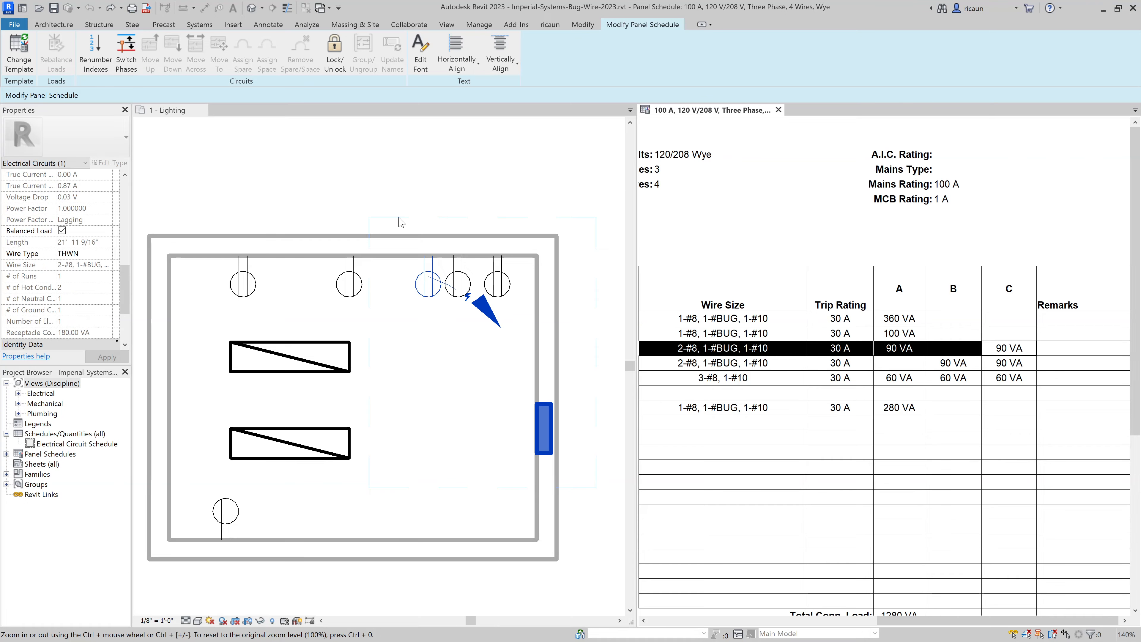
# Step: Change the first two-pole circuit's trip rating to 31 A and back to 30 A, and check its wire size
pyautogui.click(841, 348)
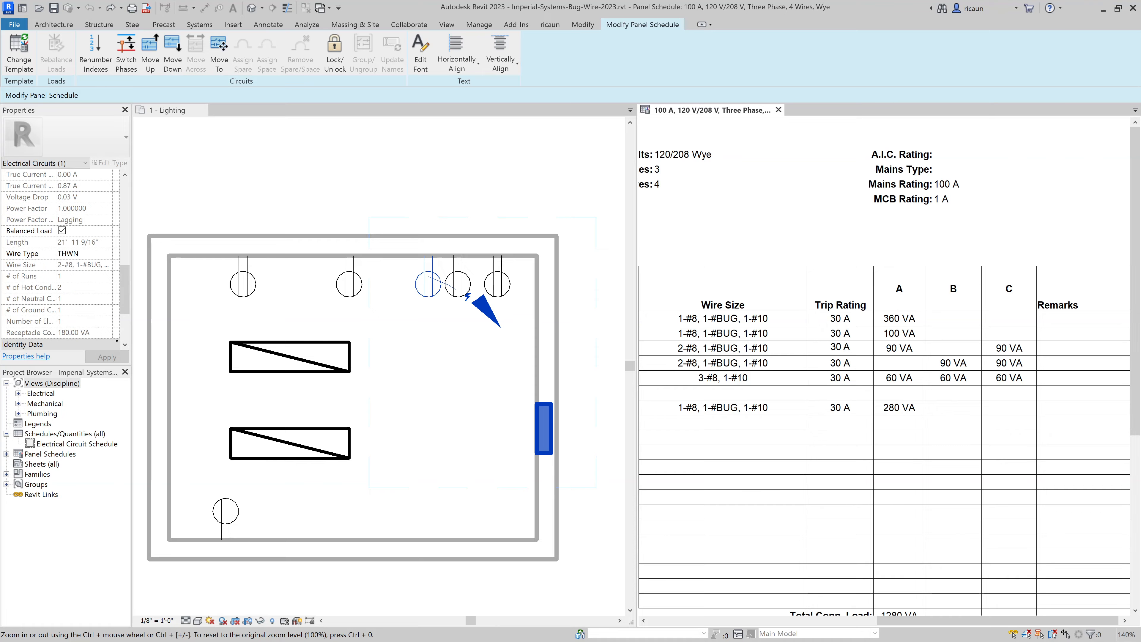
pyautogui.write('3')
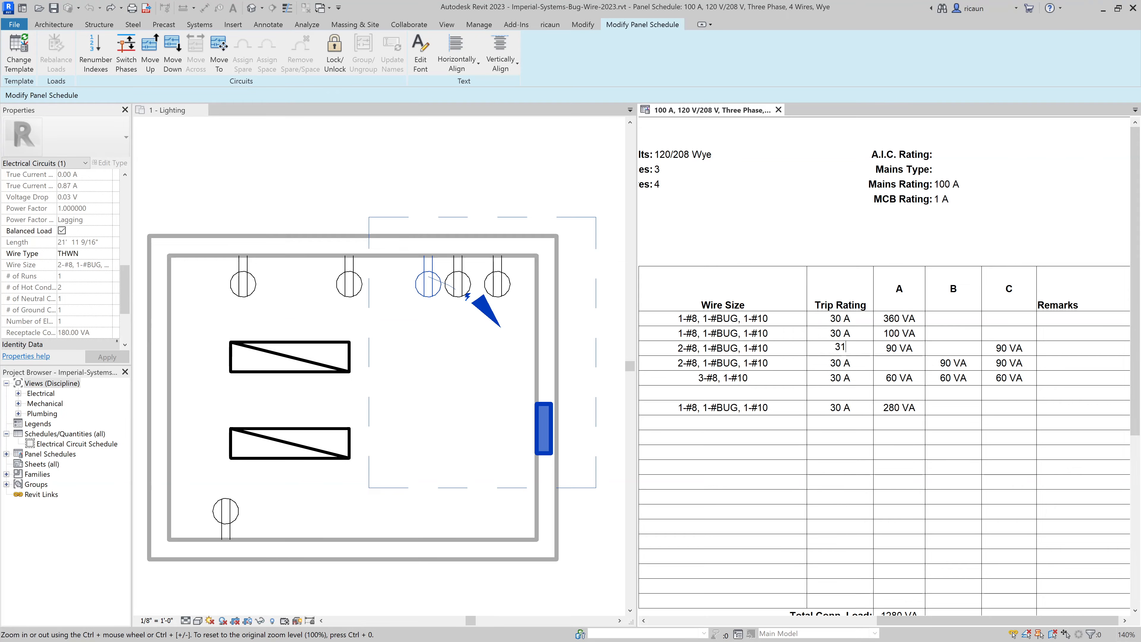
pyautogui.write('1')
pyautogui.press('Return')
pyautogui.click(822, 346)
pyautogui.write('30')
pyautogui.press('Return')
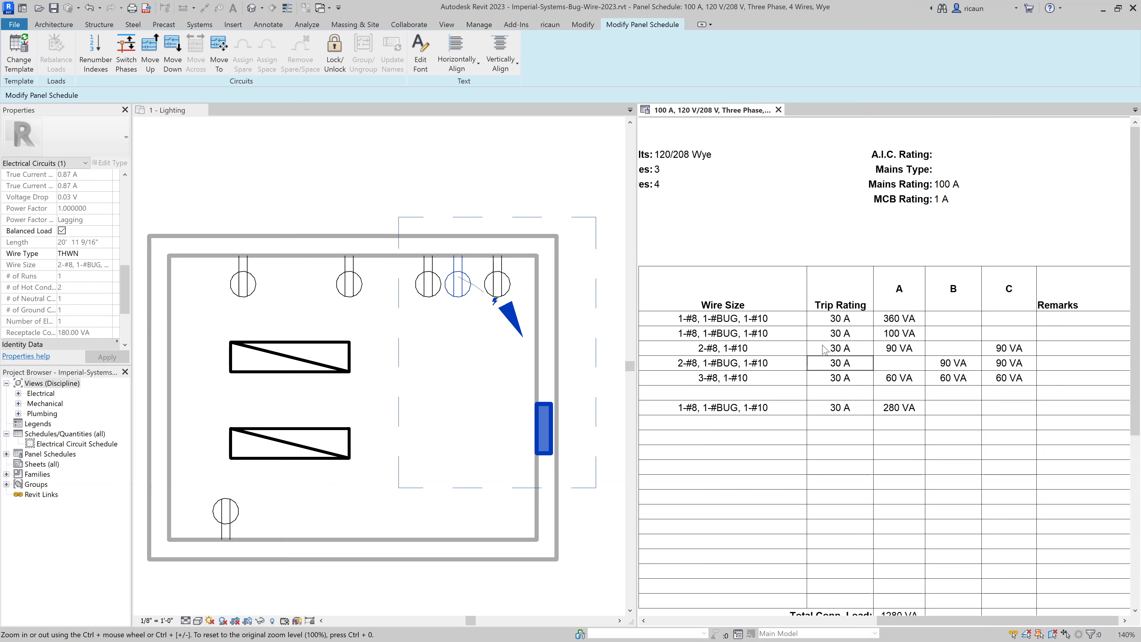
pyautogui.click(723, 349)
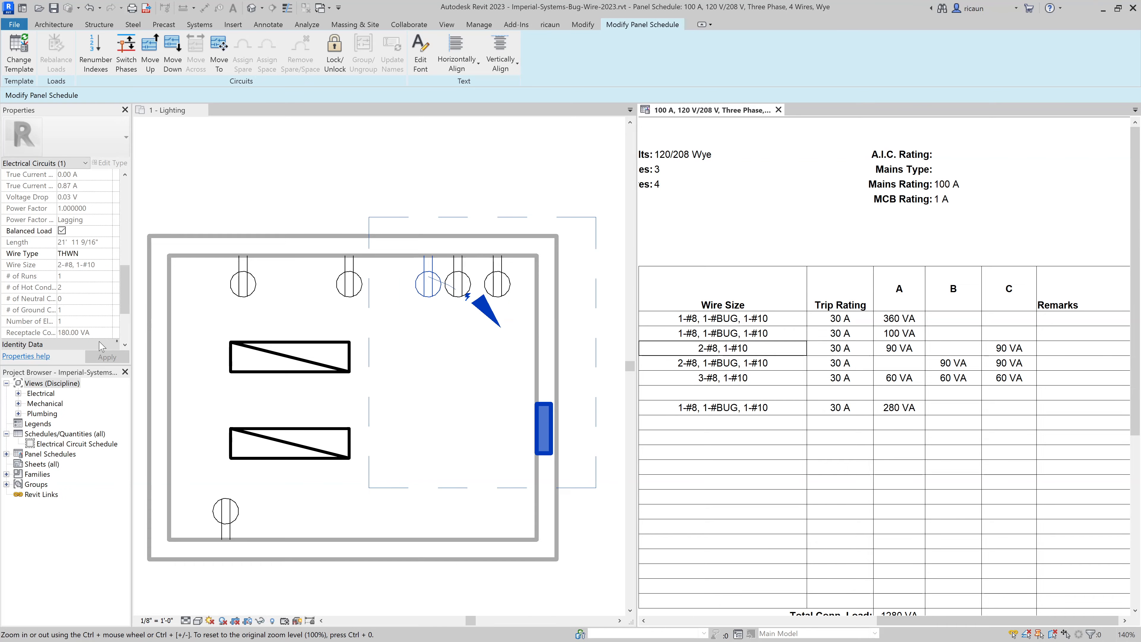
# Step: Change the second two-pole circuit's trip rating to 31 A and back to 30 A
pyautogui.click(755, 365)
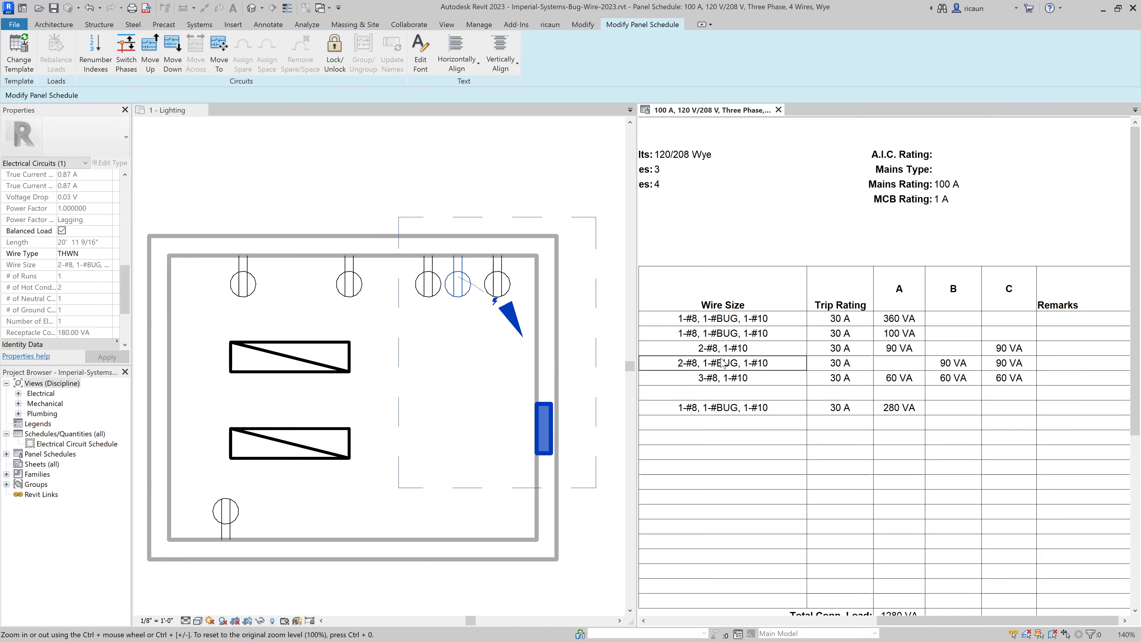
pyautogui.click(872, 362)
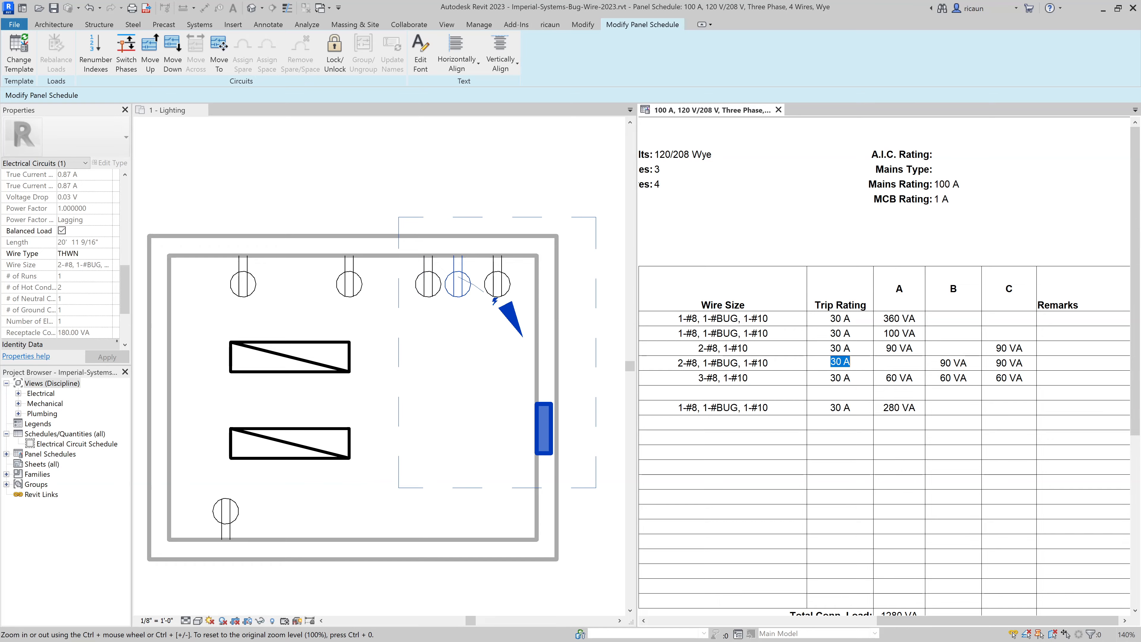
pyautogui.write('31')
pyautogui.press('Return')
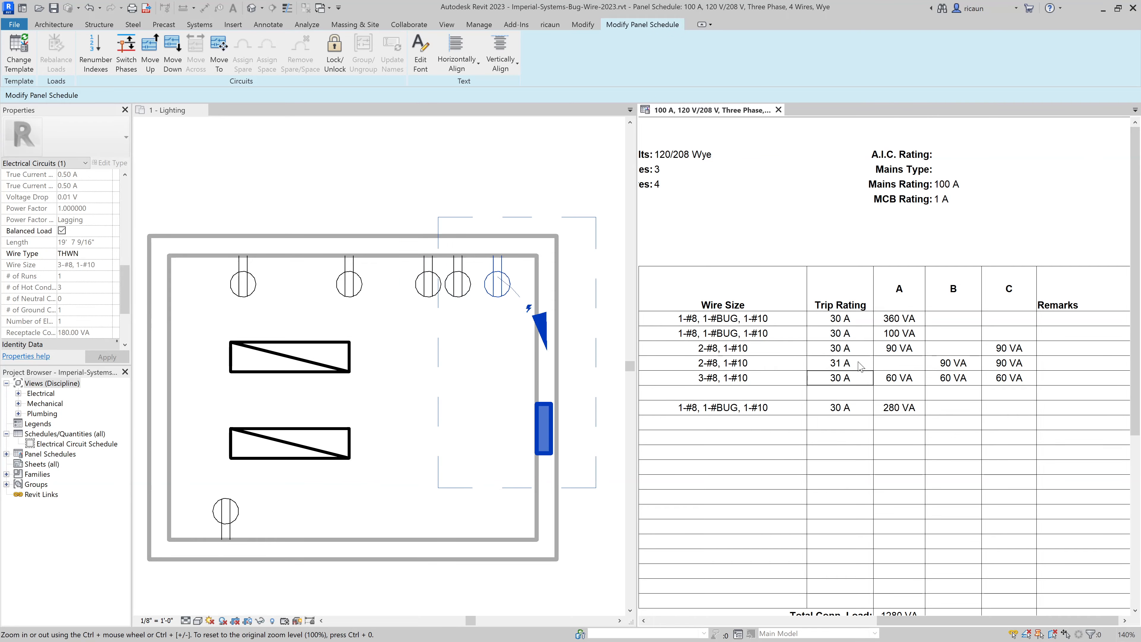
pyautogui.click(859, 363)
pyautogui.write('30')
pyautogui.press('Tab')
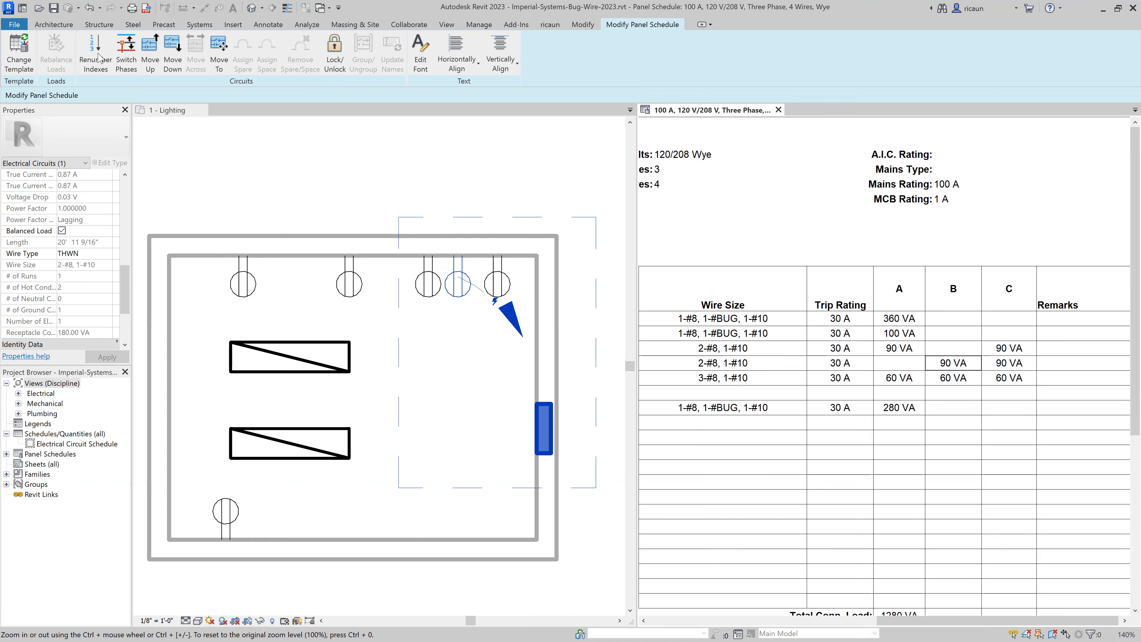
# Step: Cycle the second two-pole circuit through its phase combinations back to B and C, and clear the selection
pyautogui.click(128, 61)
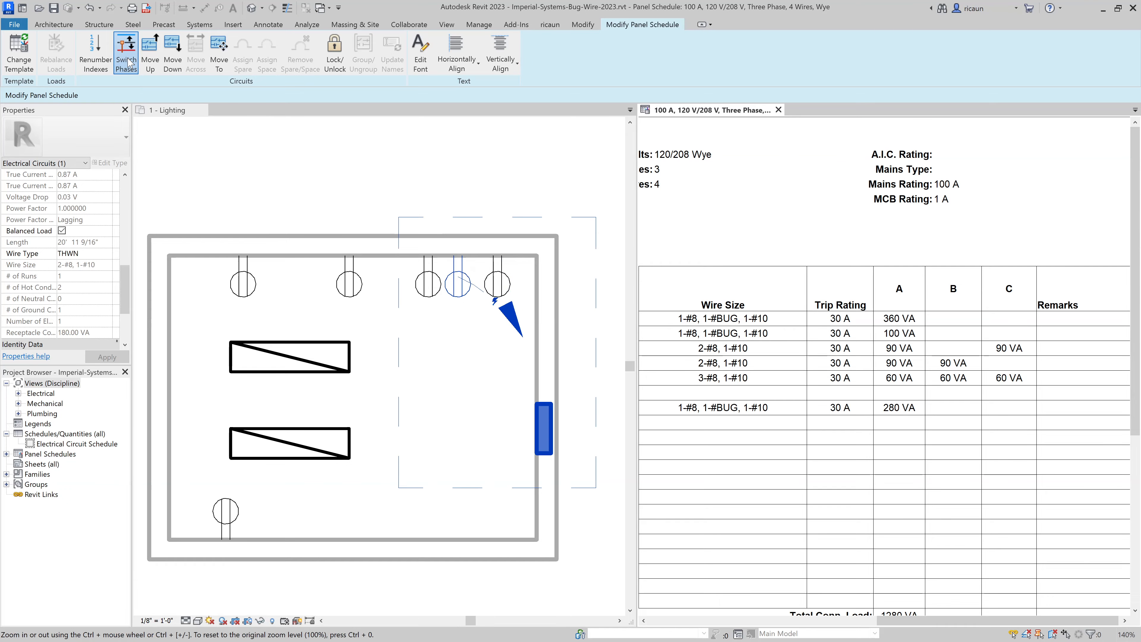
pyautogui.click(127, 61)
pyautogui.click(127, 61)
pyautogui.click(127, 61)
pyautogui.click(235, 180)
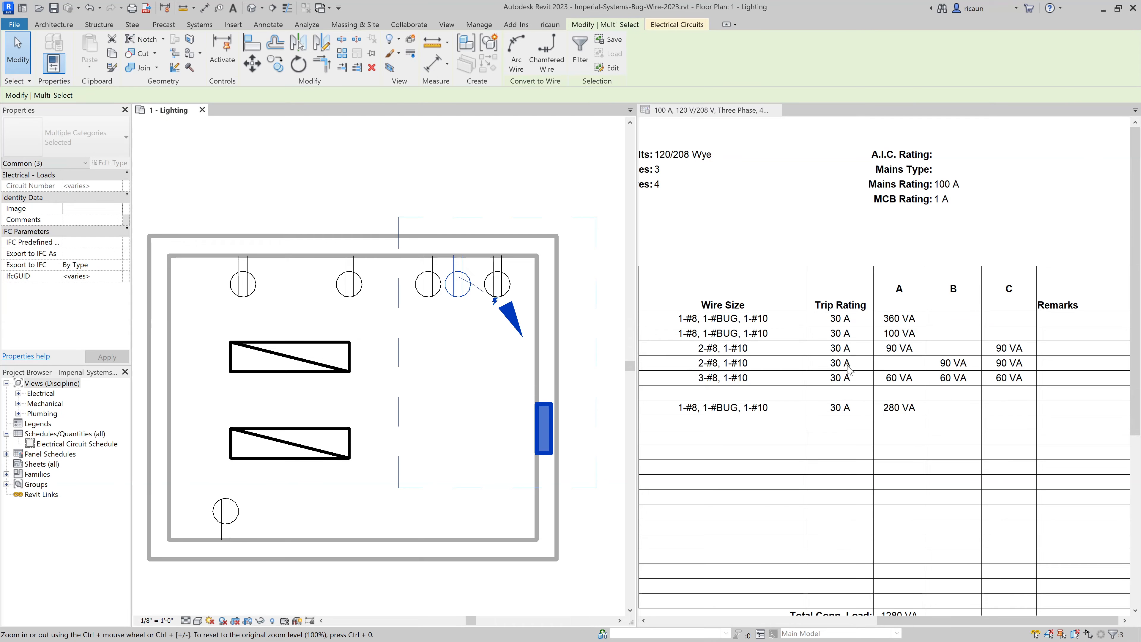
pyautogui.press('Escape')
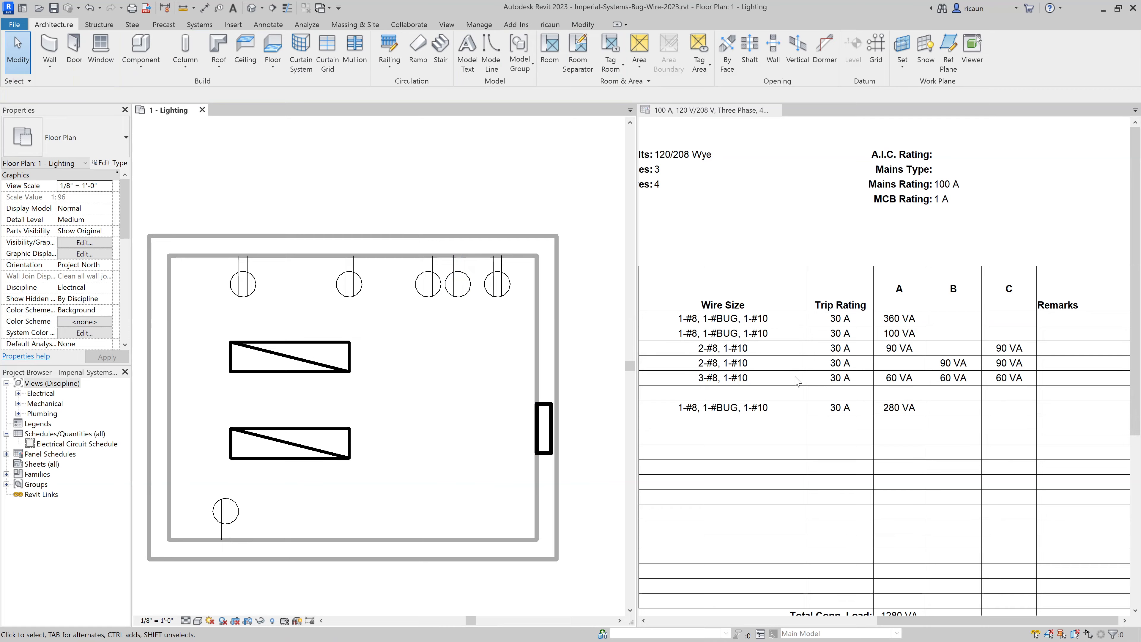
# Step: Locate the 100 VA one-pole circuit in the lighting plan from its wire size entry, and clear the selection
pyautogui.click(759, 333)
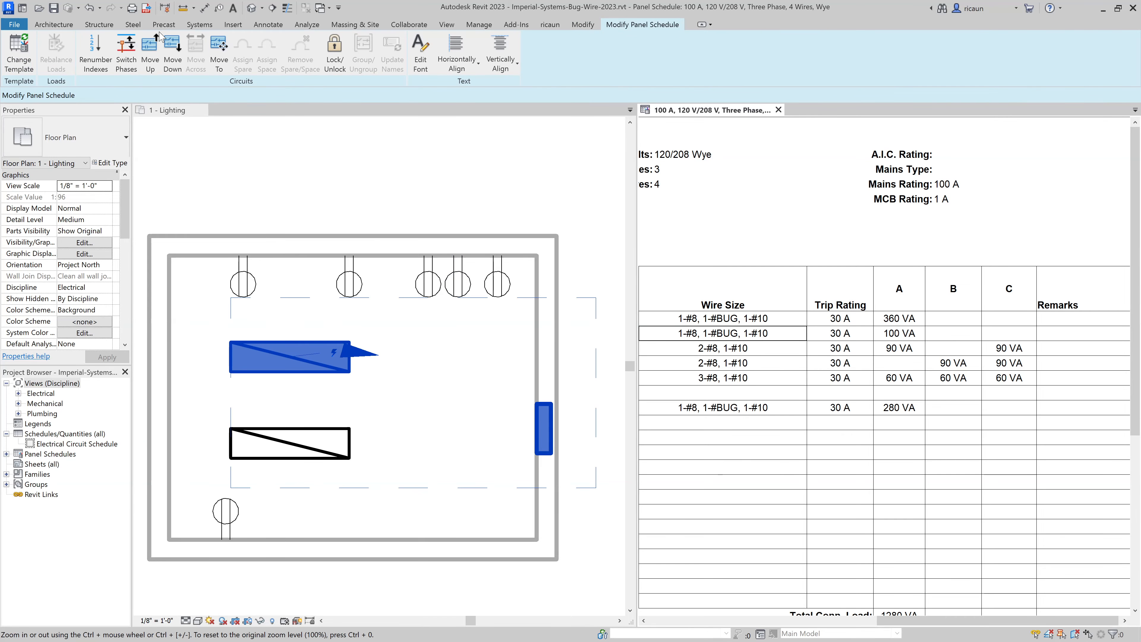
pyautogui.click(423, 173)
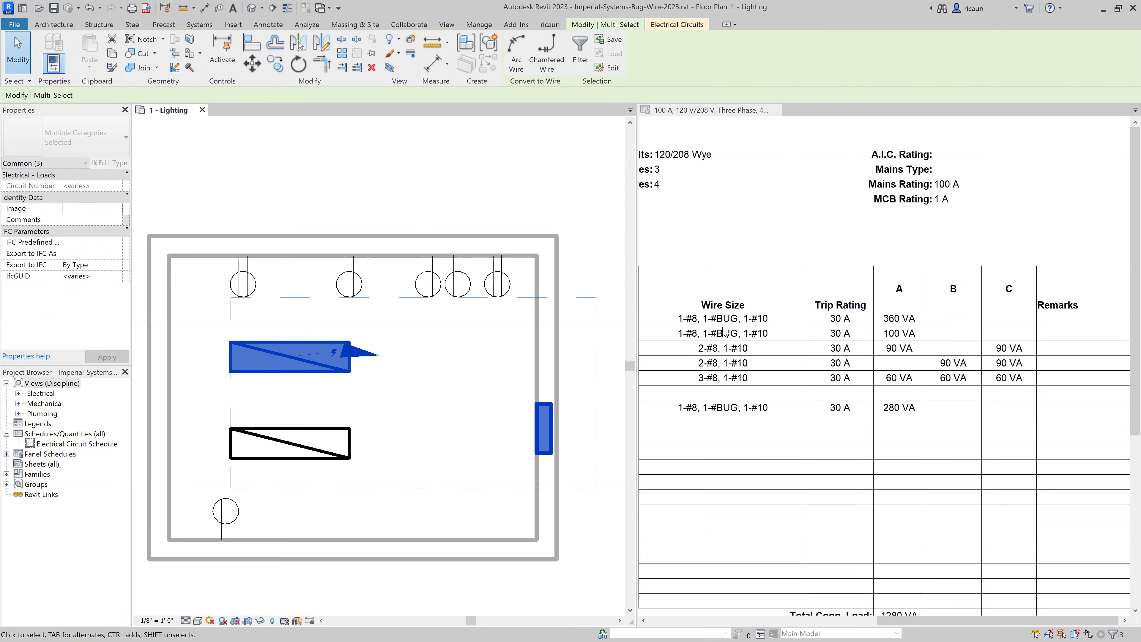
pyautogui.click(379, 198)
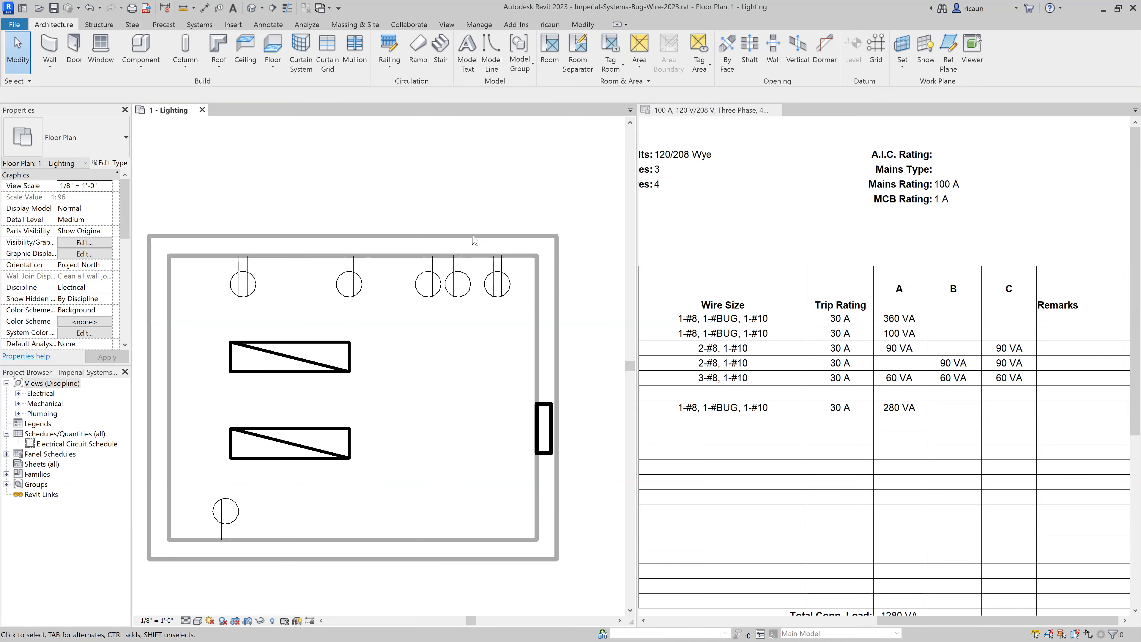
pyautogui.moveTo(515, 188); pyautogui.dragTo(508, 188, button='middle')
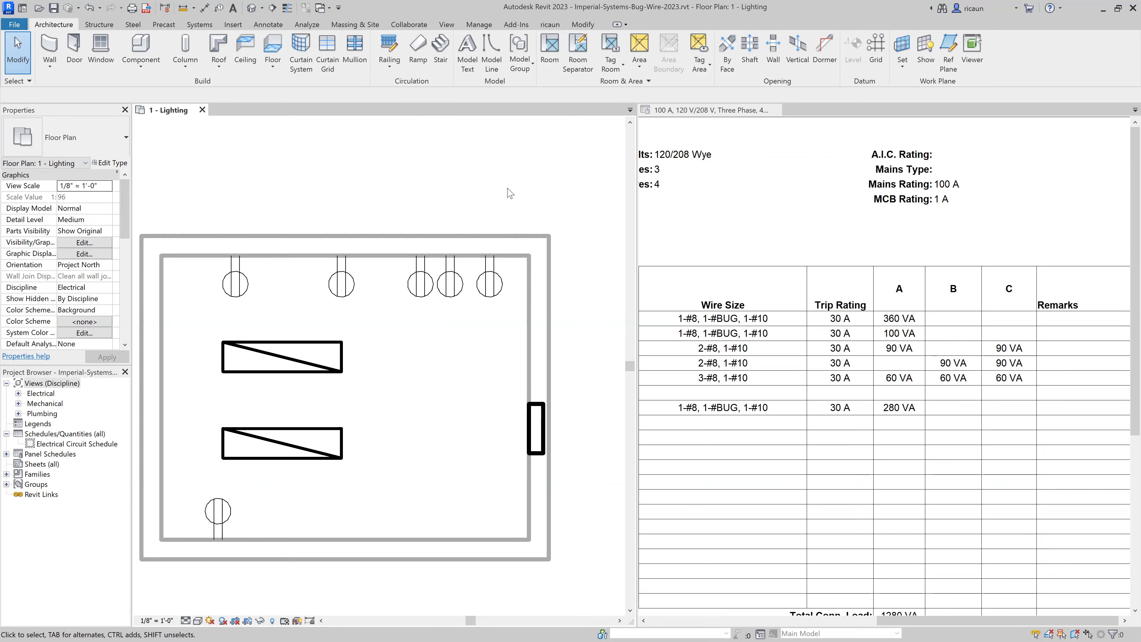
# Step: Check the Wire Sizes in the Electrical Settings for Copper and return the material to Aluminium
pyautogui.press('e')
pyautogui.press('s')
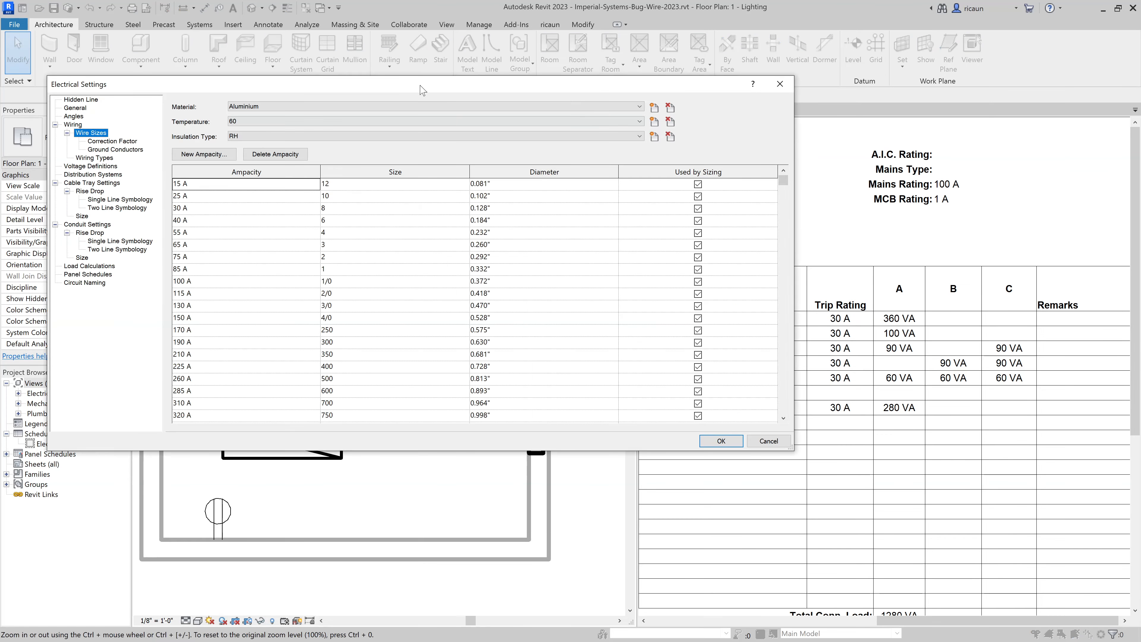
pyautogui.moveTo(423, 89); pyautogui.dragTo(425, 109)
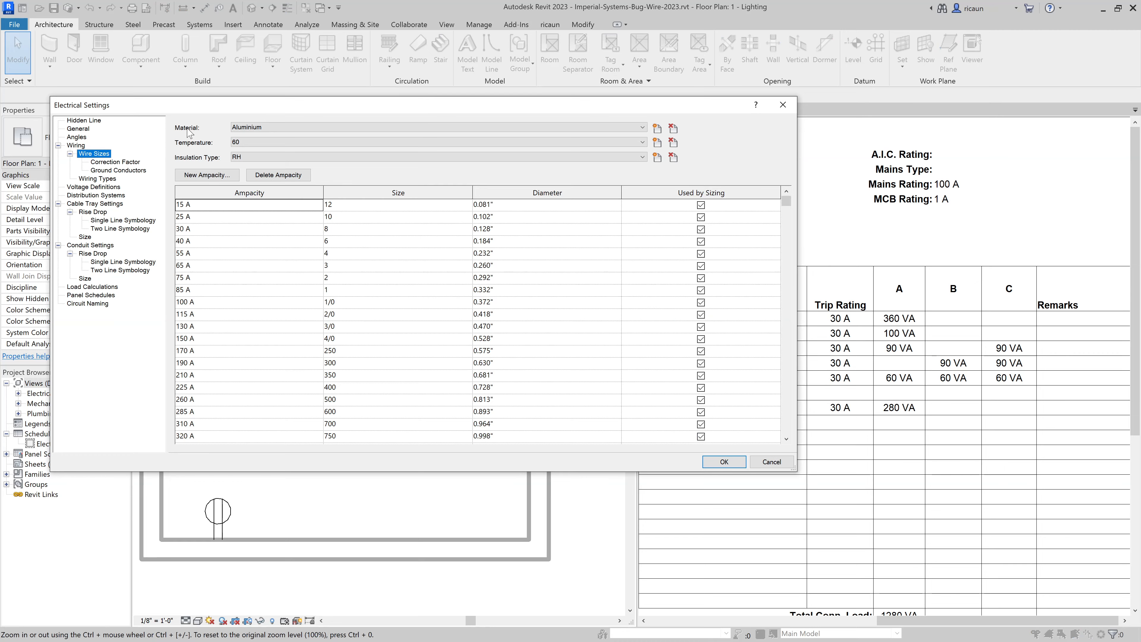
pyautogui.click(248, 128)
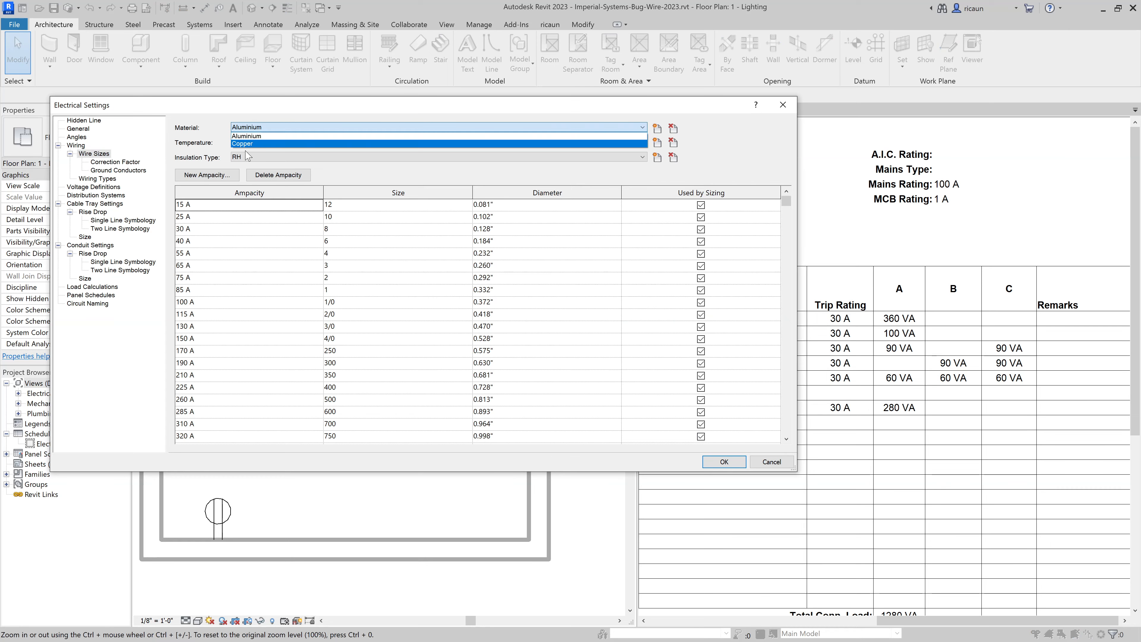
pyautogui.scroll(-1, 249, 131)
pyautogui.click(255, 130)
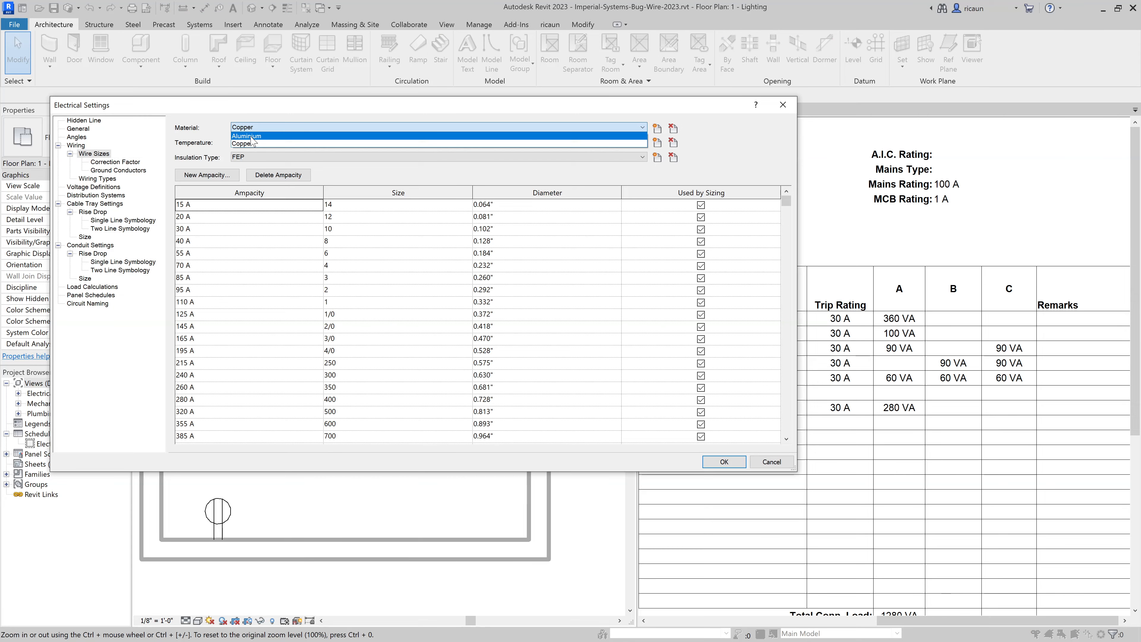
pyautogui.click(252, 137)
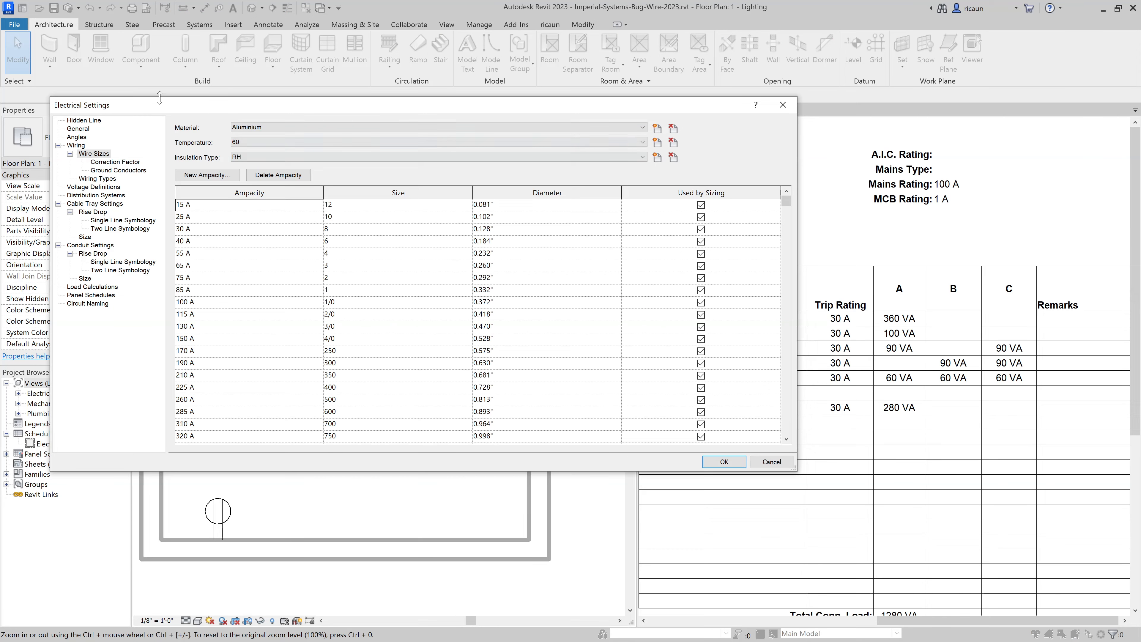
# Step: Add a 1 A ampacity with wire size BUG and zero diameter to the Aluminium wire sizes, and apply the settings
pyautogui.click(203, 175)
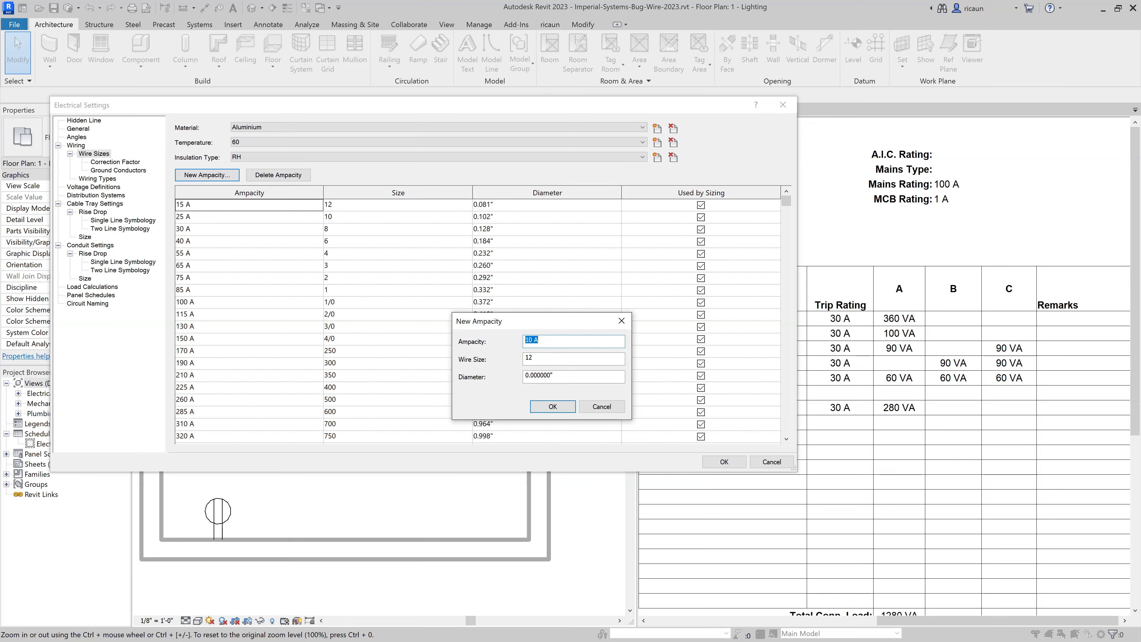
pyautogui.write('1')
pyautogui.press('Tab')
pyautogui.moveTo(556, 376); pyautogui.dragTo(463, 387)
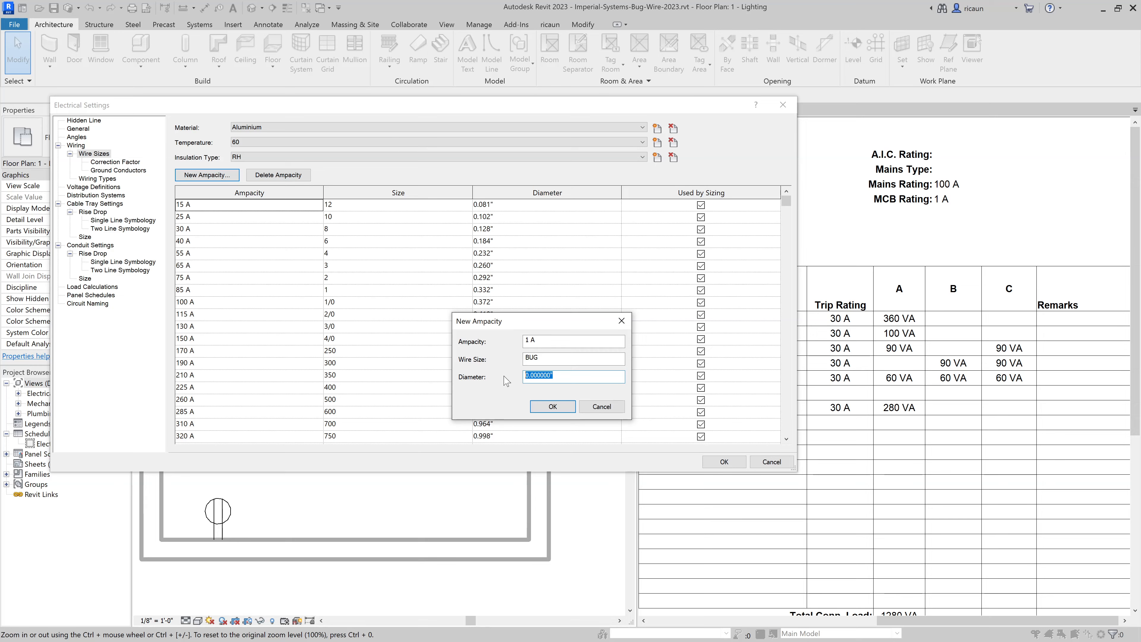
pyautogui.click(550, 407)
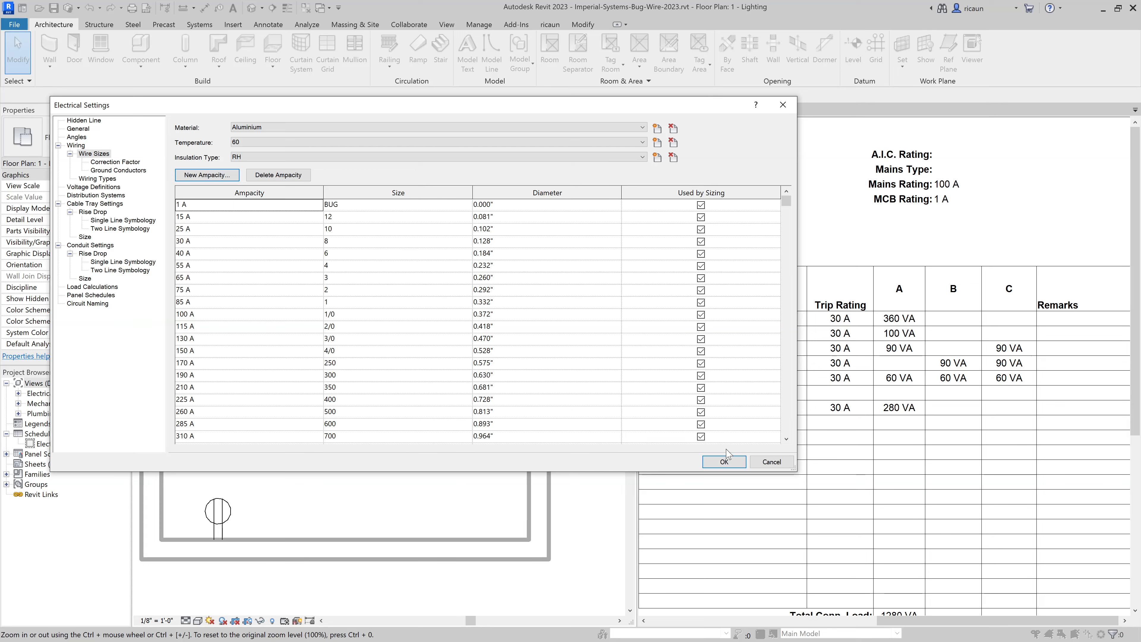
pyautogui.click(724, 461)
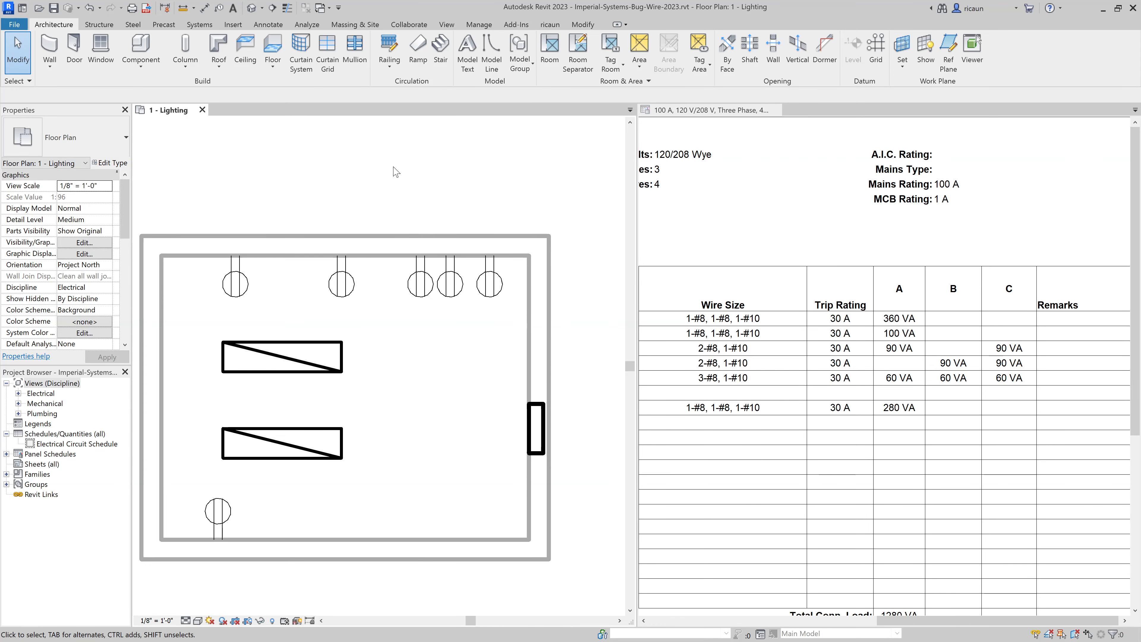
# Step: Add a 2 A ampacity with wire size BUG2 and diameter 0.128" to the Aluminium wire sizes, and apply the settings
pyautogui.press('e')
pyautogui.press('s')
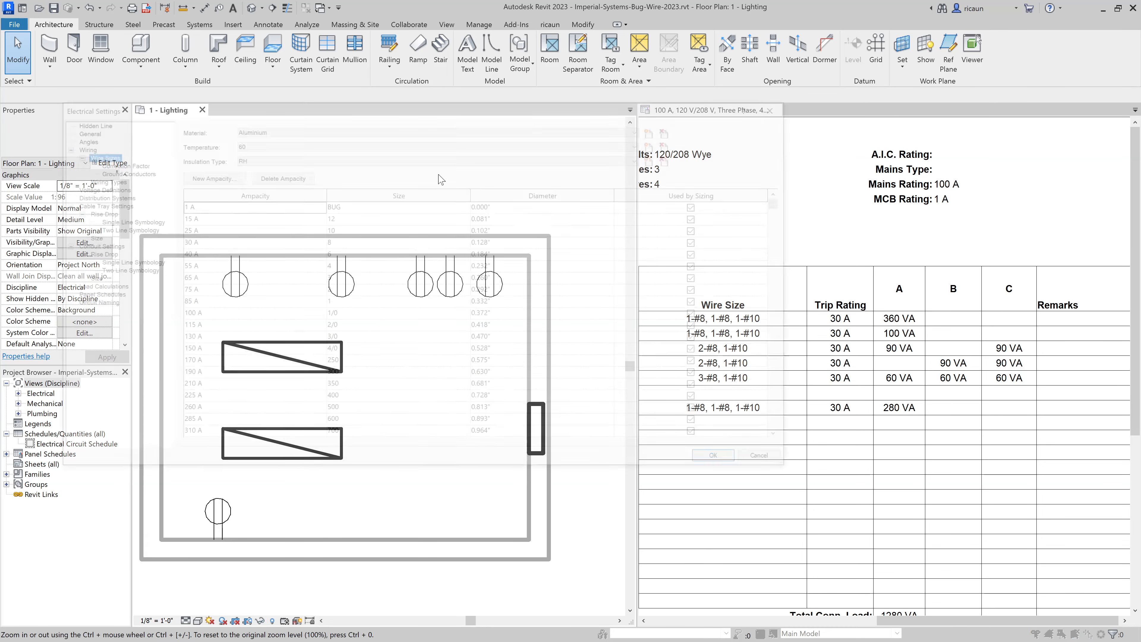
pyautogui.click(206, 174)
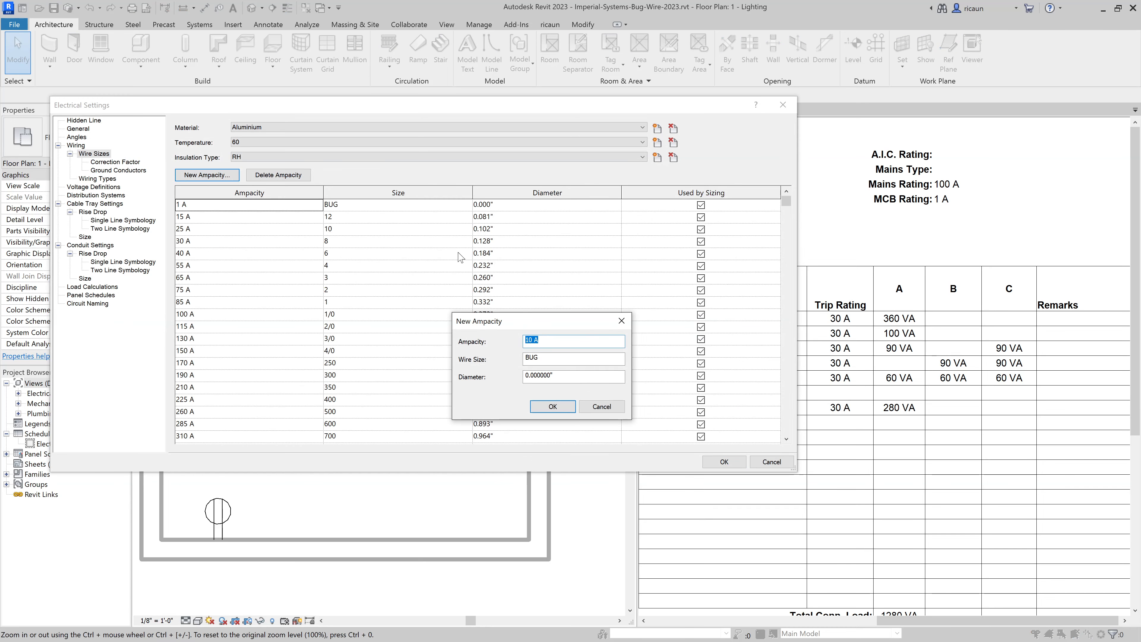
pyautogui.write('2')
pyautogui.press('Tab')
pyautogui.press('End')
pyautogui.hotkey('shift', 'Home')
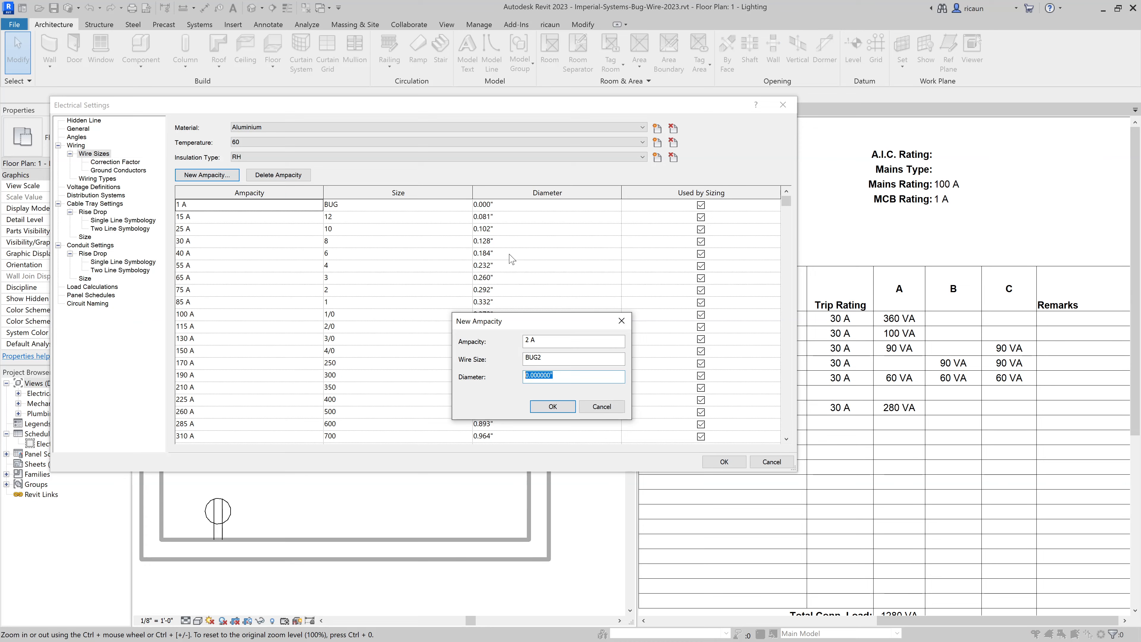
pyautogui.write('0.128')
pyautogui.press('Return')
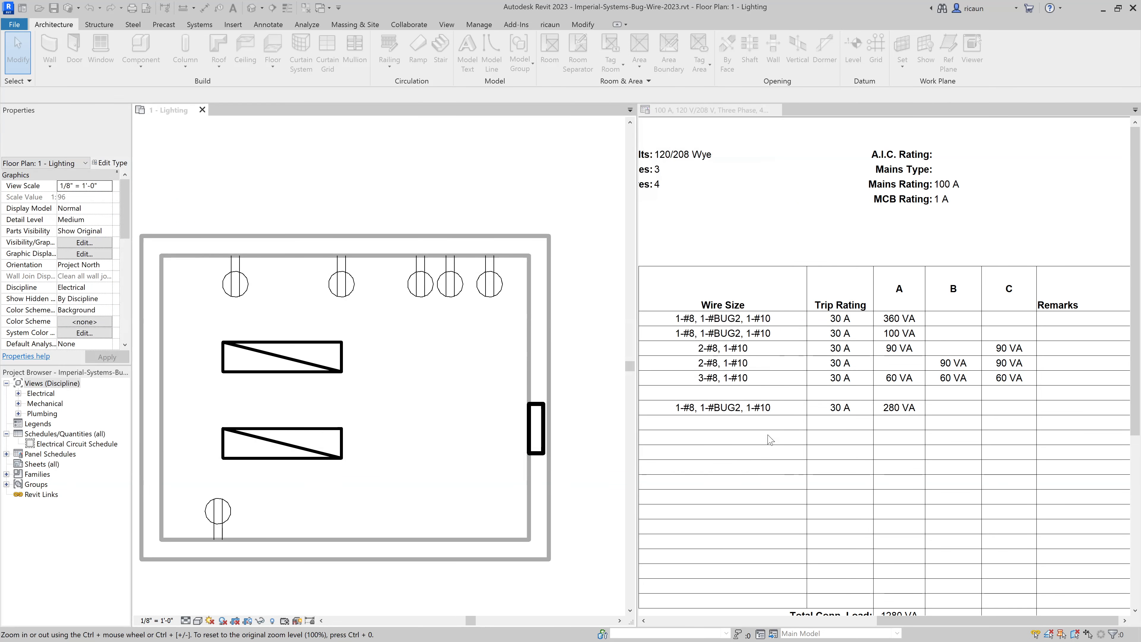
pyautogui.click(725, 461)
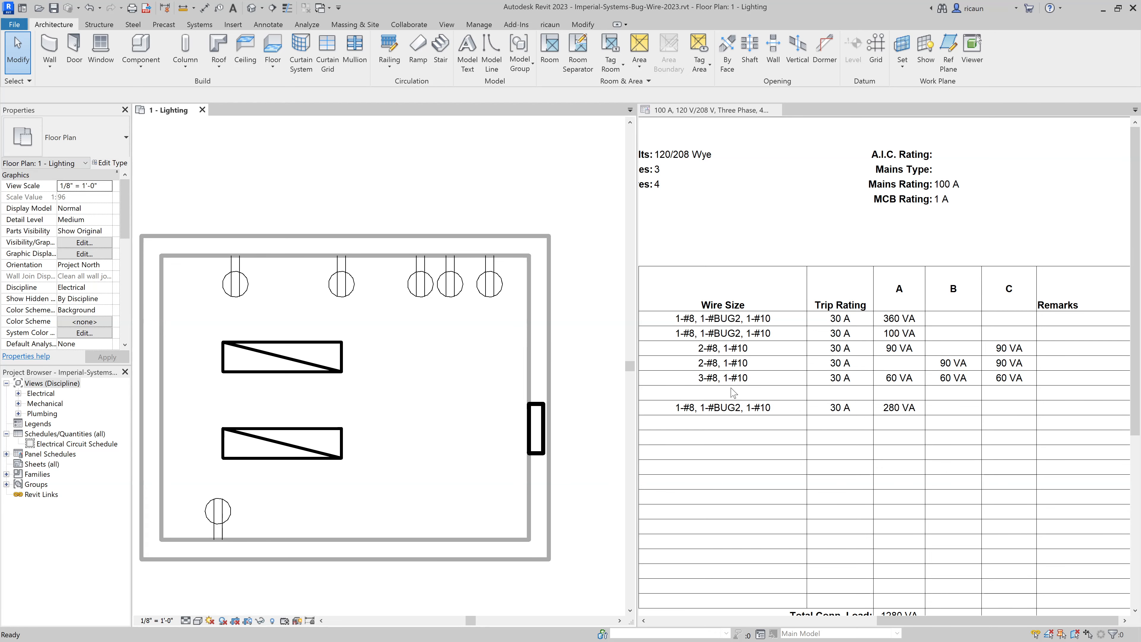